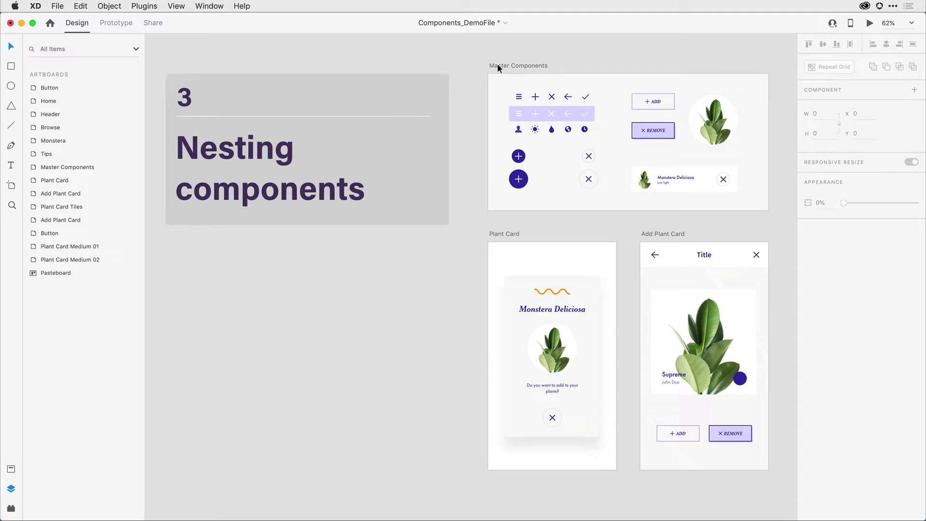
# Zoom in on the Master Components artboard with Cmd+3.
pyautogui.press('super+3')
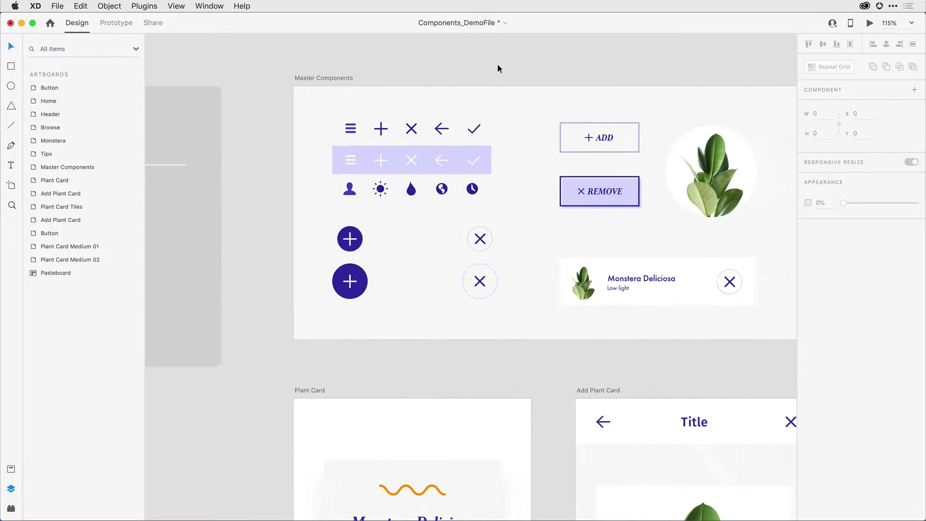
pyautogui.scroll(3, 497, 68)
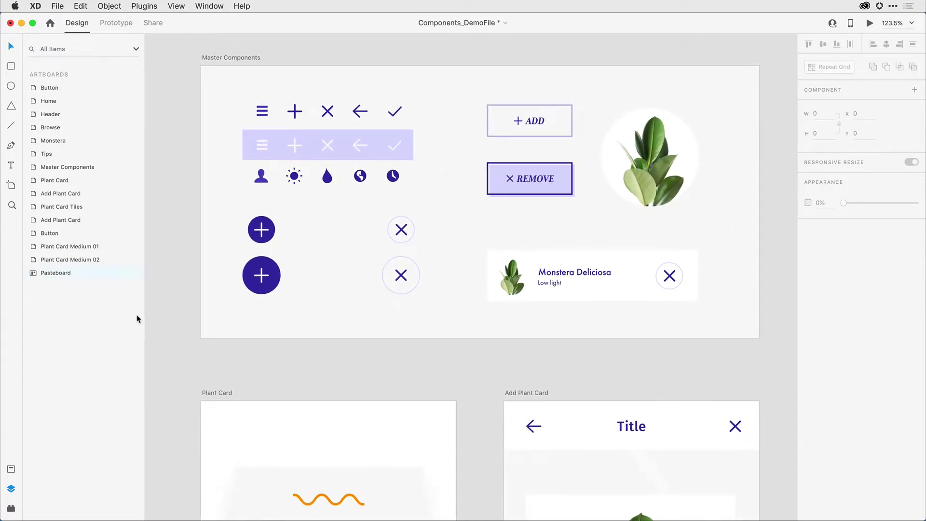
# In Assets, select the X, back-arrow and small plus circle, then enter the circle's contents.
pyautogui.click(10, 470)
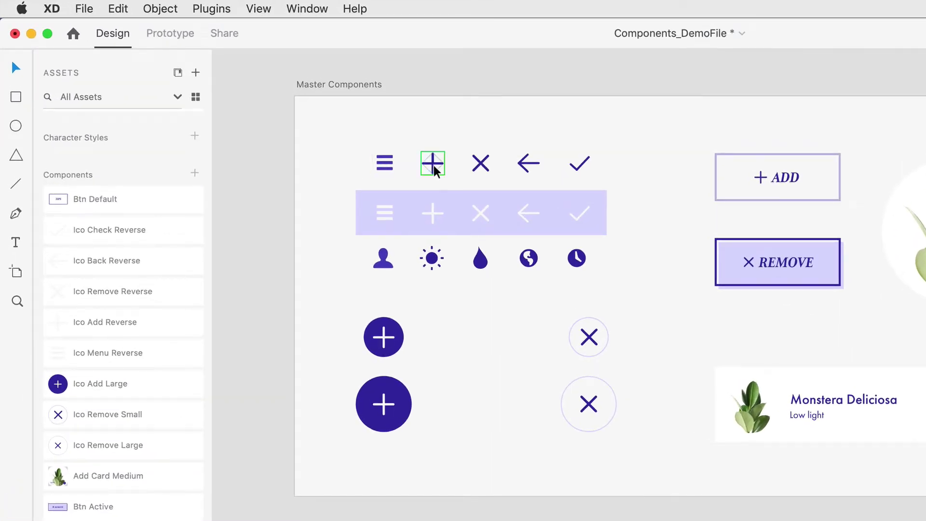
pyautogui.click(481, 165)
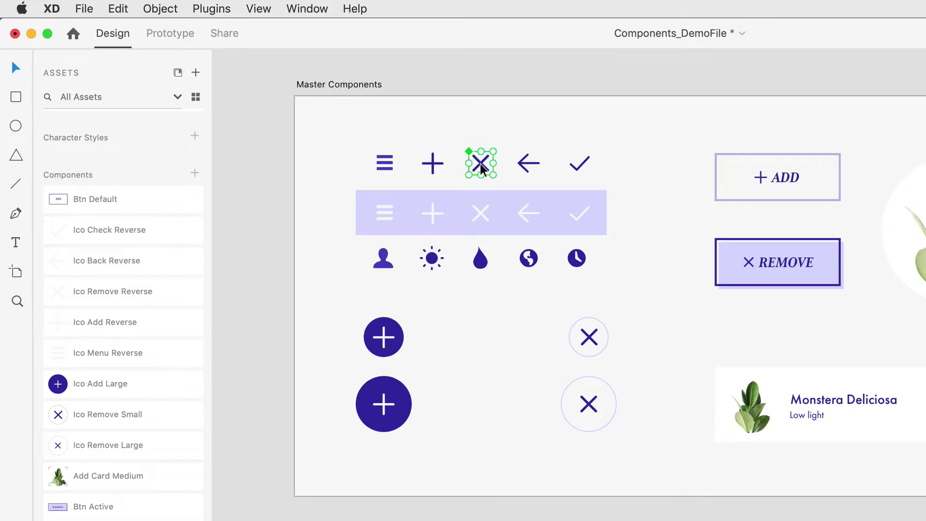
pyautogui.click(523, 168)
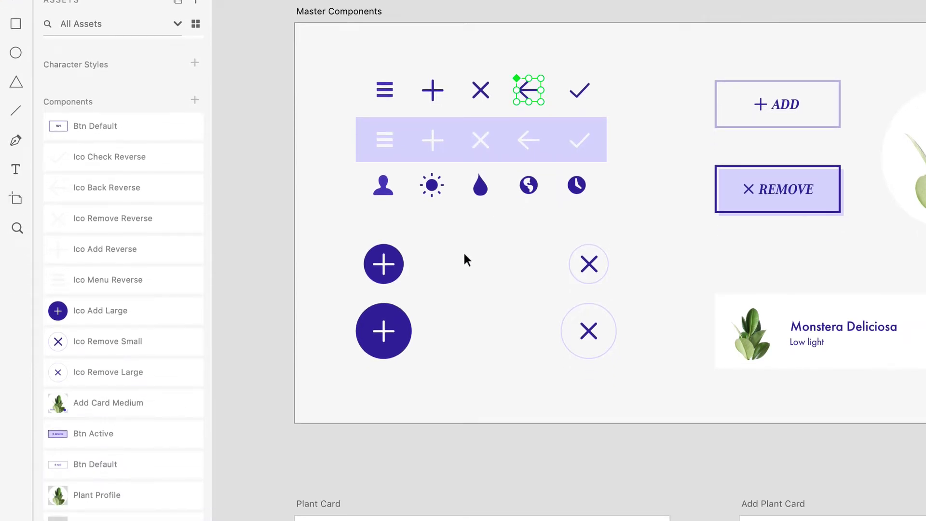
pyautogui.click(395, 253)
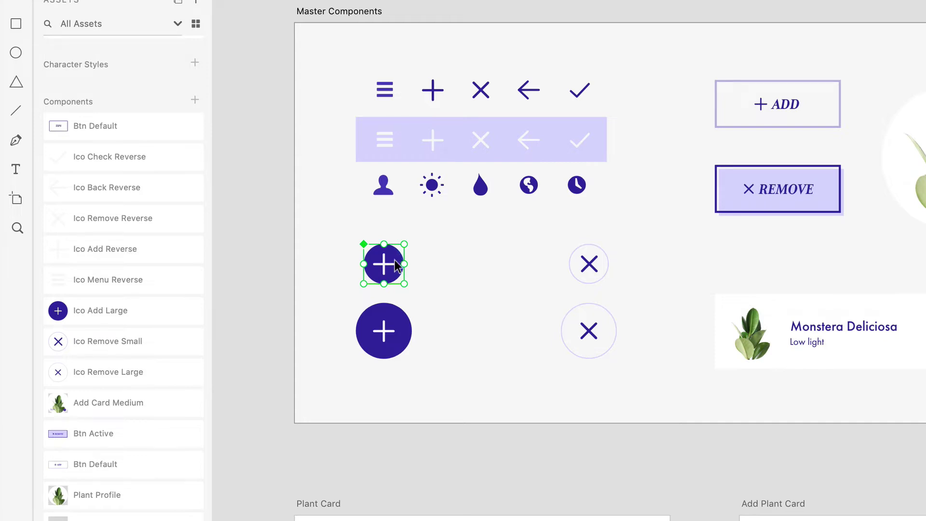
pyautogui.doubleClick(389, 269)
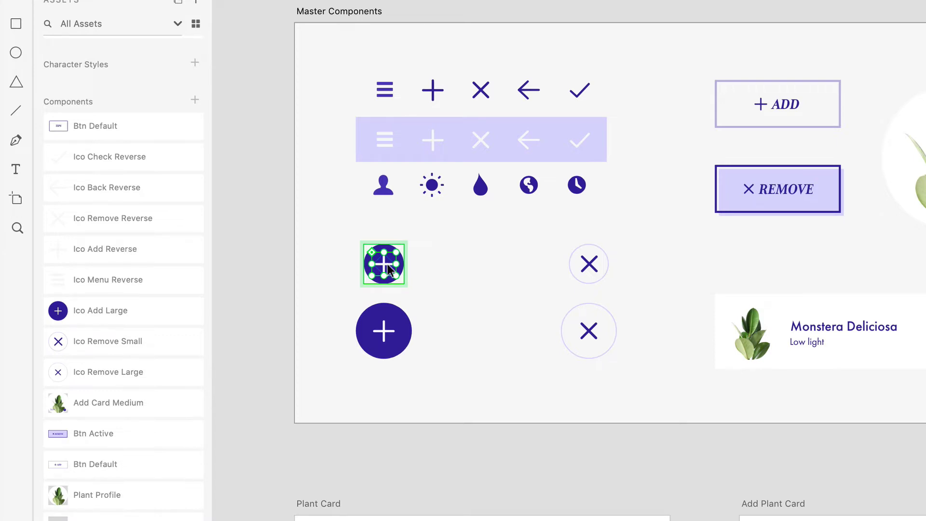
# Select both small and large plus circles and Option-drag copies to the right.
pyautogui.click(443, 248)
pyautogui.moveTo(331, 227); pyautogui.dragTo(447, 375)
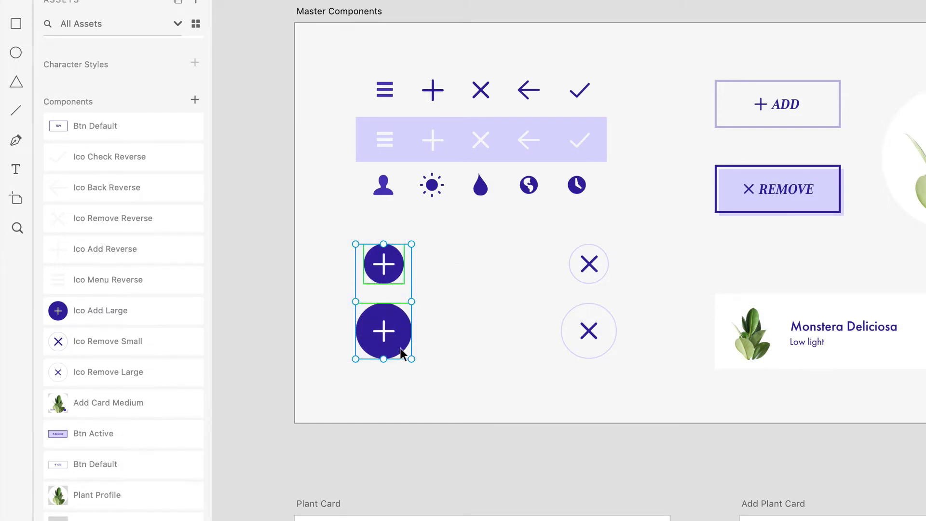
pyautogui.press('alt')
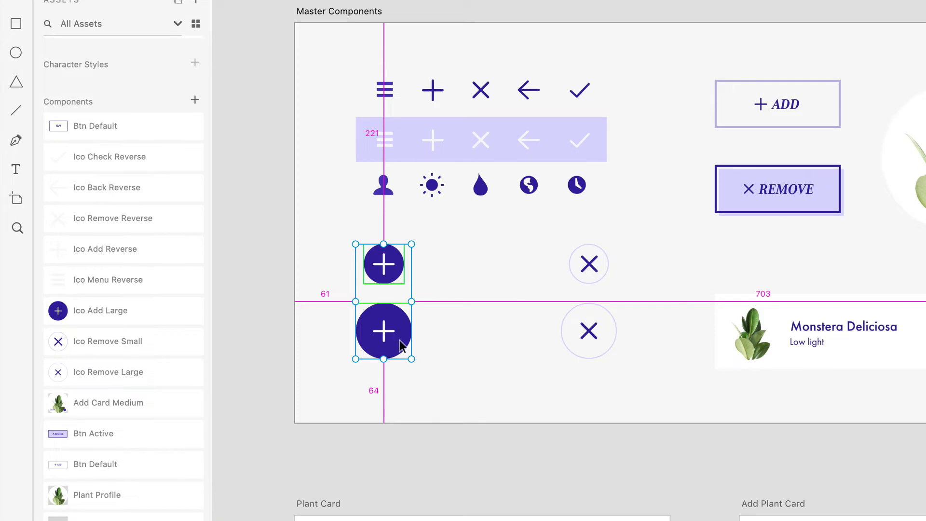
pyautogui.moveTo(400, 346); pyautogui.dragTo(517, 346)
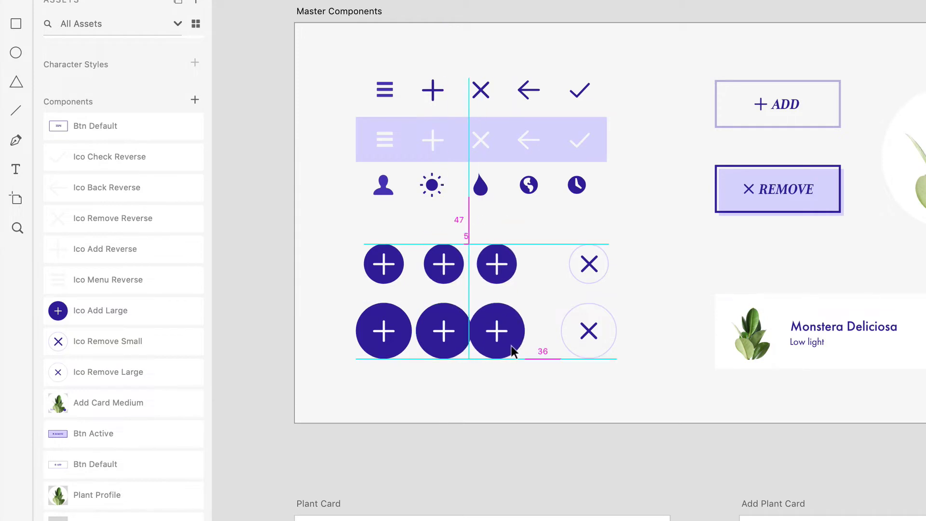
pyautogui.click(488, 405)
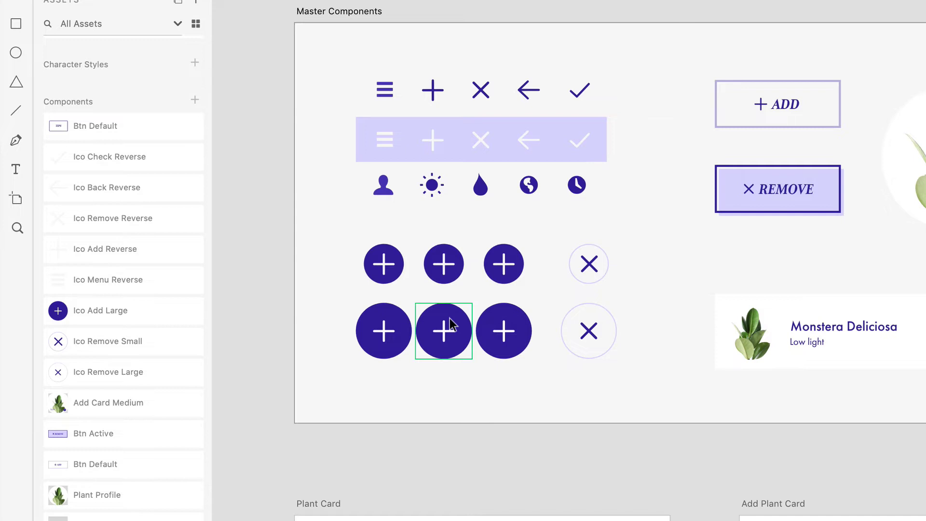
pyautogui.scroll(5, 444, 326)
pyautogui.scroll(3, 449, 324)
pyautogui.scroll(2, 449, 323)
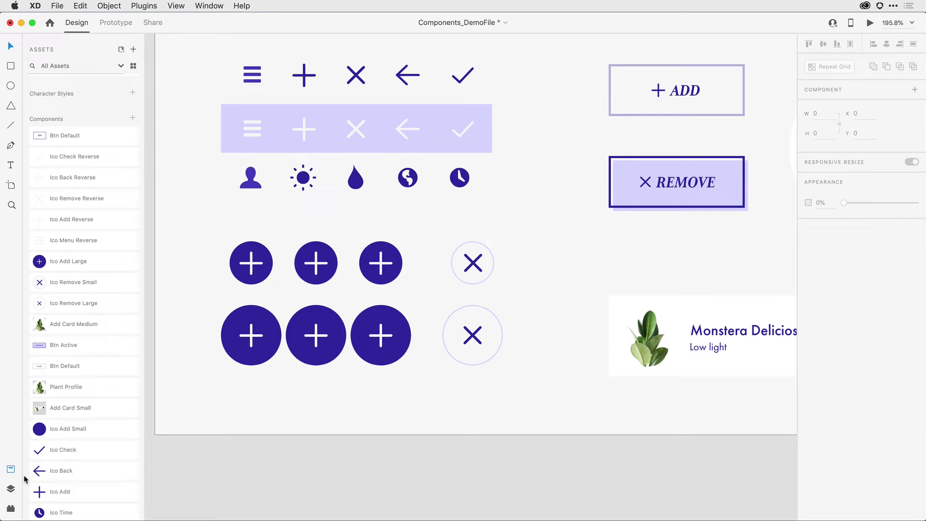
# In Layers, select the first small plus circle's nested Ico Add icon.
pyautogui.click(11, 489)
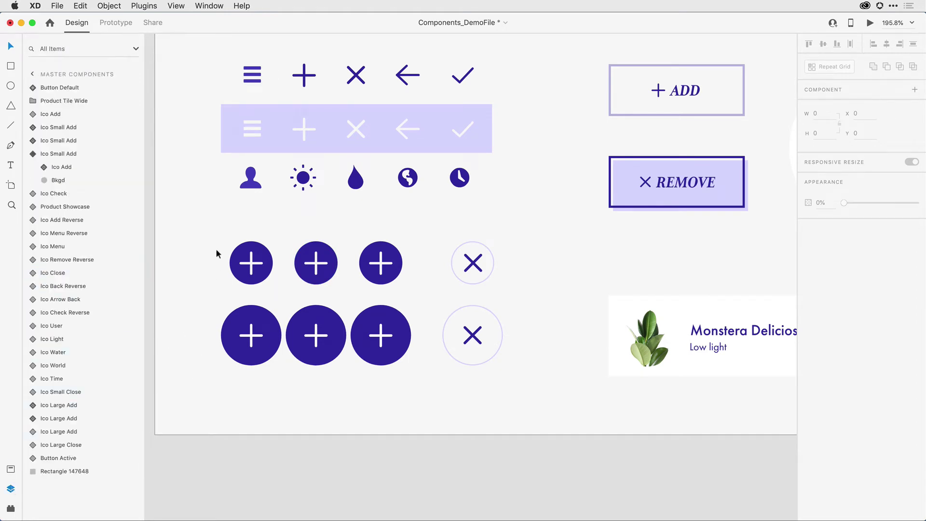
pyautogui.click(261, 250)
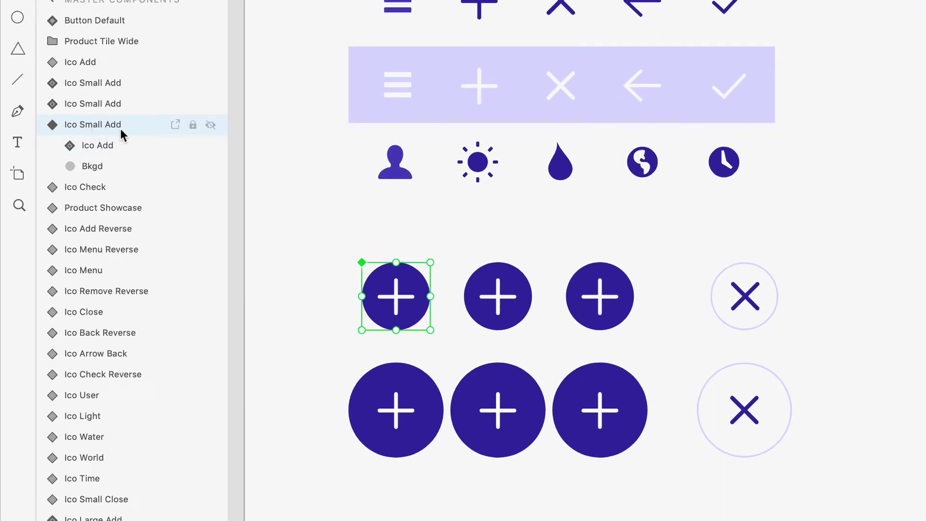
pyautogui.click(104, 142)
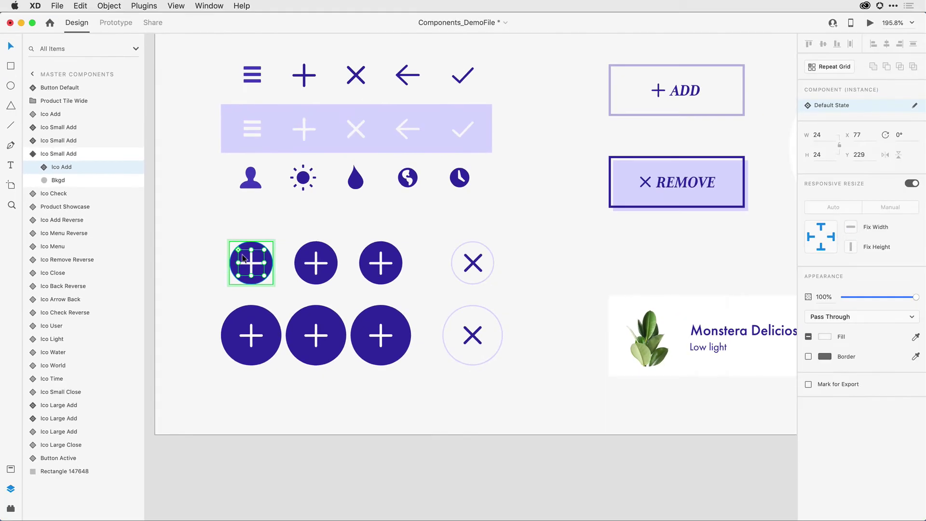
# Show the Assets panel's components as thumbnail tiles.
pyautogui.click(10, 470)
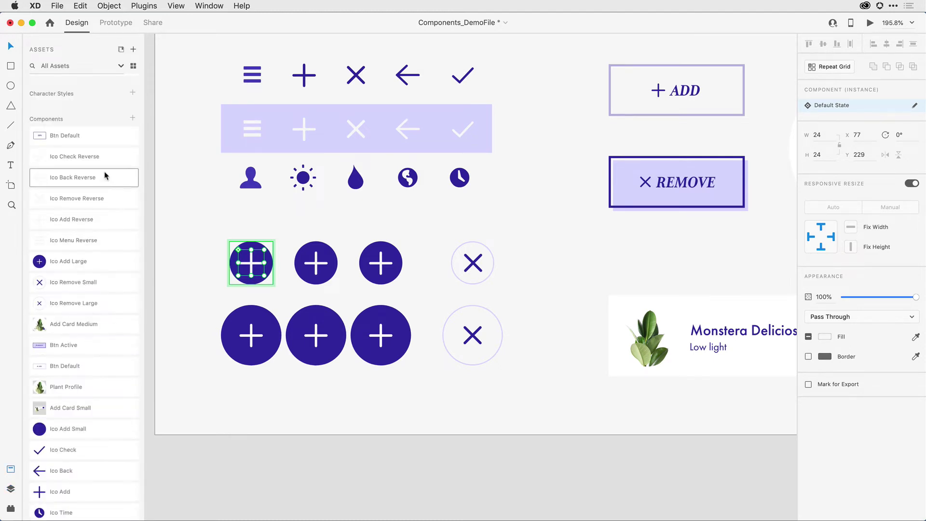
pyautogui.click(134, 67)
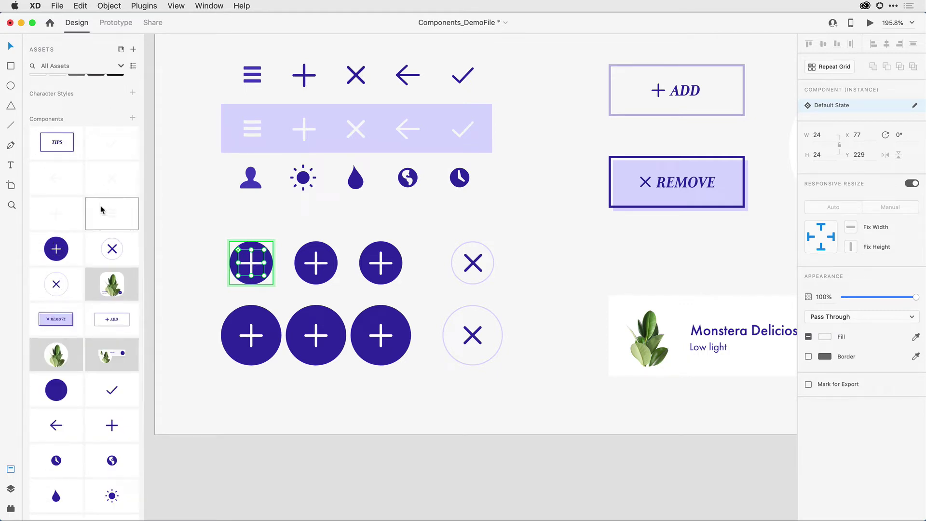
pyautogui.scroll(1, 101, 209)
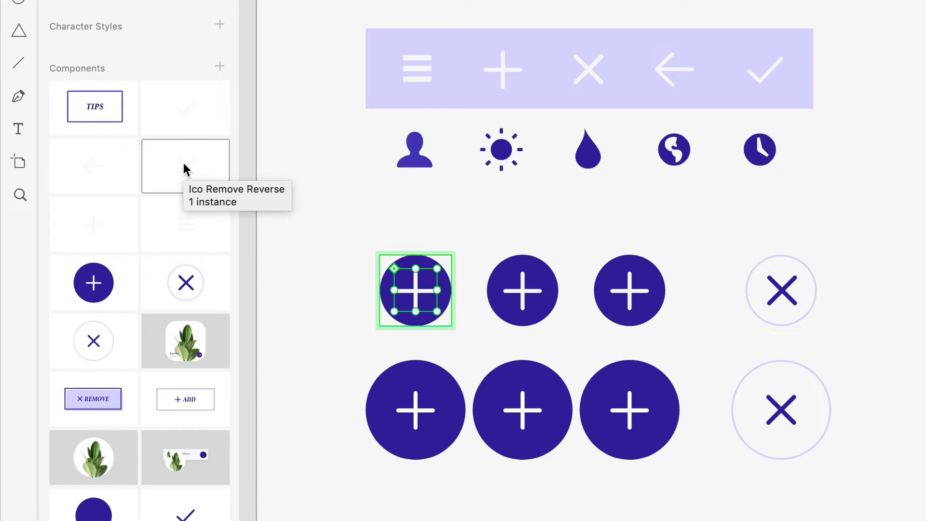
# Swap the first small circle's nested plus icon for the Ico Remove Reverse X component.
pyautogui.moveTo(184, 164); pyautogui.dragTo(354, 213)
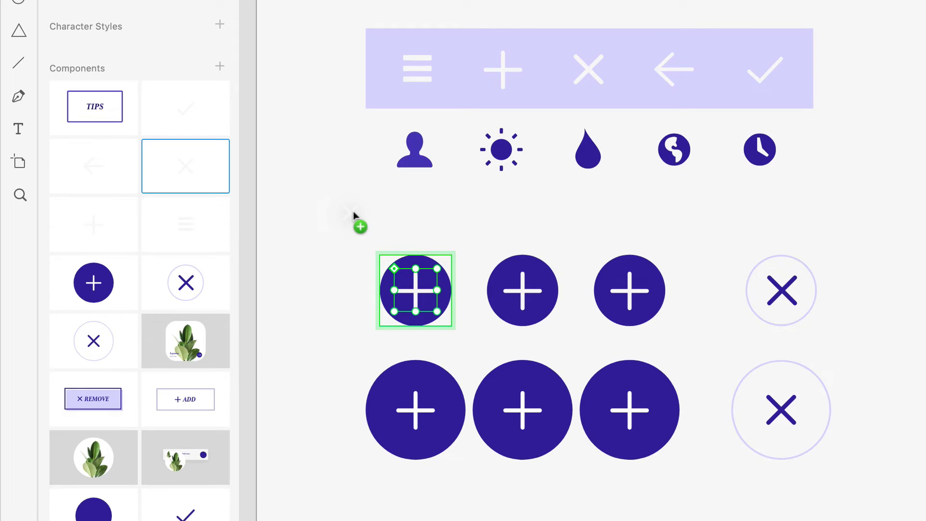
pyautogui.moveTo(354, 214)
pyautogui.mouseDown()
pyautogui.moveTo(427, 269)
pyautogui.moveTo(418, 287)
pyautogui.mouseUp()
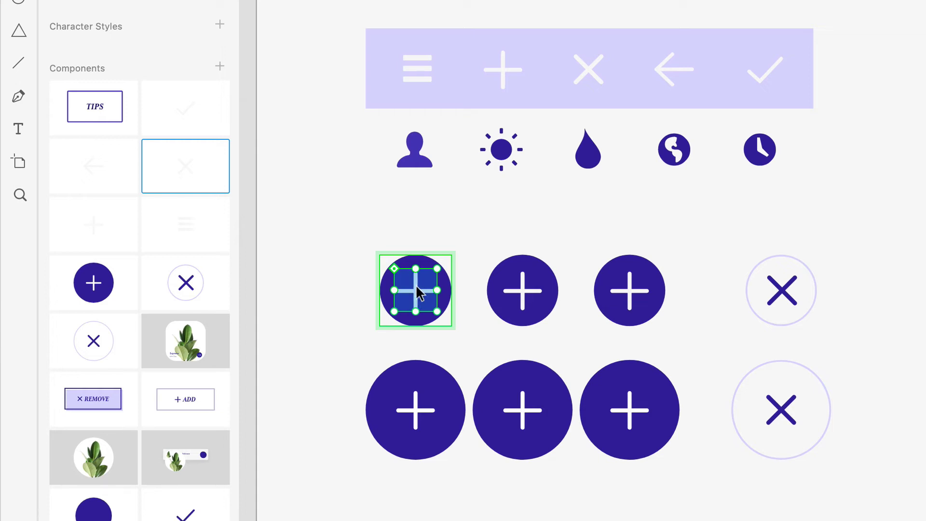
pyautogui.moveTo(418, 288); pyautogui.dragTo(417, 290)
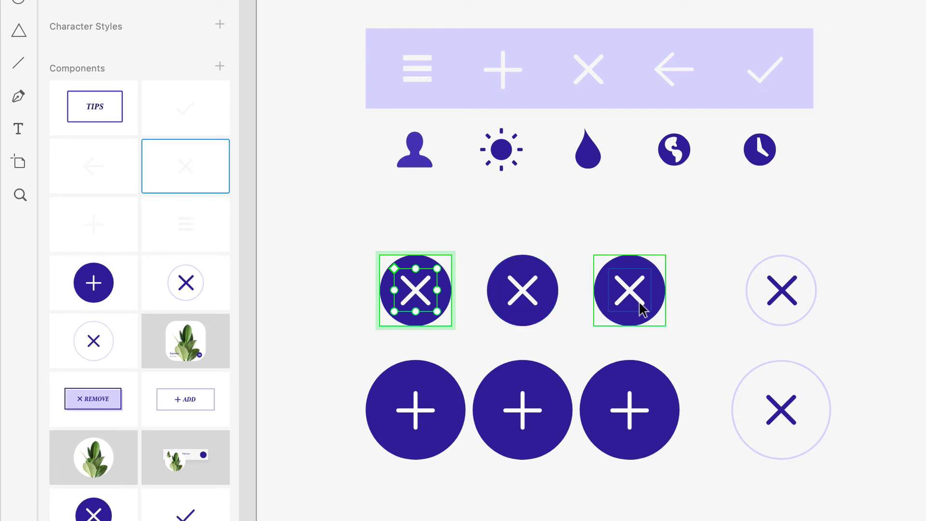
# Replace the middle small circle's inner X with the back-arrow component.
pyautogui.click(520, 291)
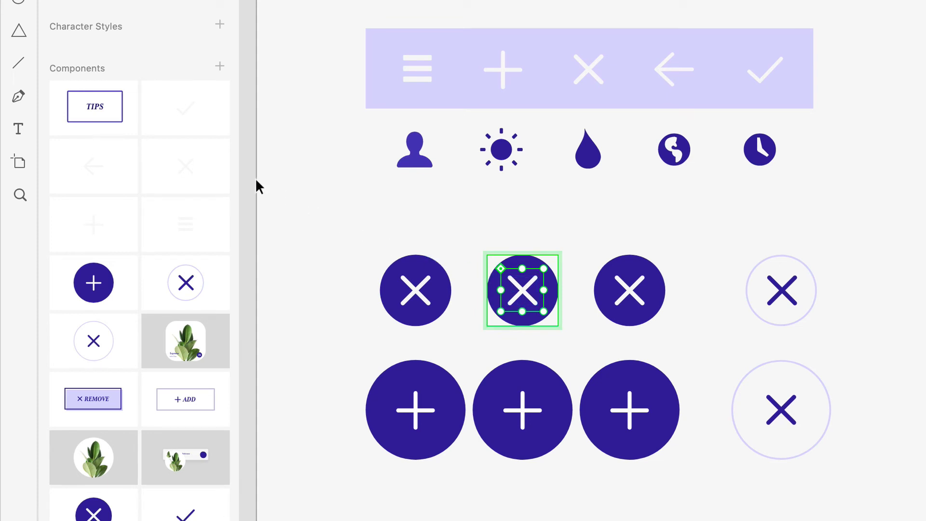
pyautogui.moveTo(87, 166)
pyautogui.mouseDown()
pyautogui.moveTo(454, 192)
pyautogui.moveTo(498, 210)
pyautogui.moveTo(533, 259)
pyautogui.moveTo(535, 285)
pyautogui.mouseUp()
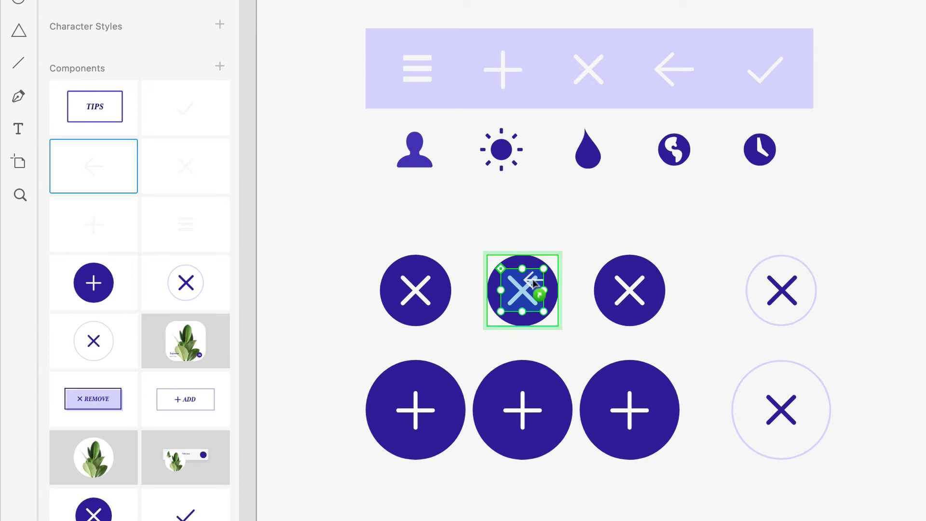
pyautogui.moveTo(533, 281); pyautogui.dragTo(534, 282)
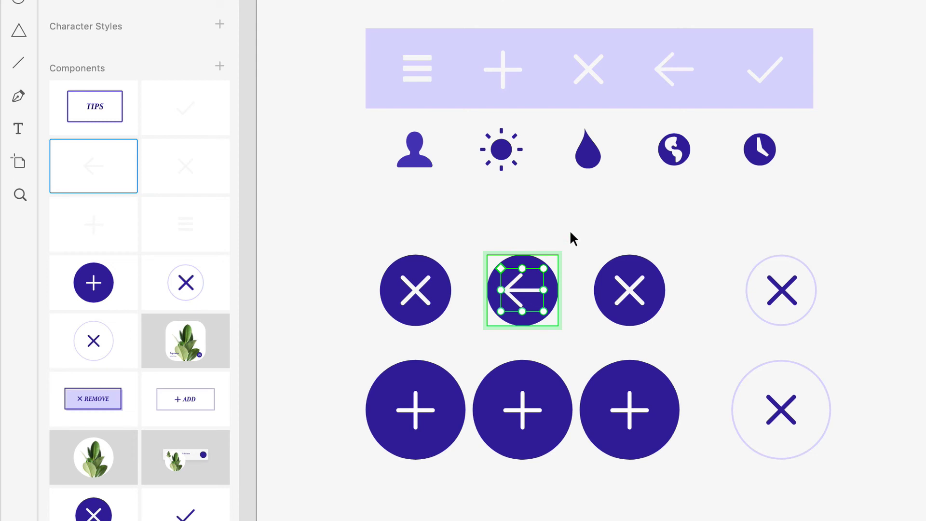
# Edit the left circle's main component and eyedrop the plant's green as its fill.
pyautogui.click(417, 260)
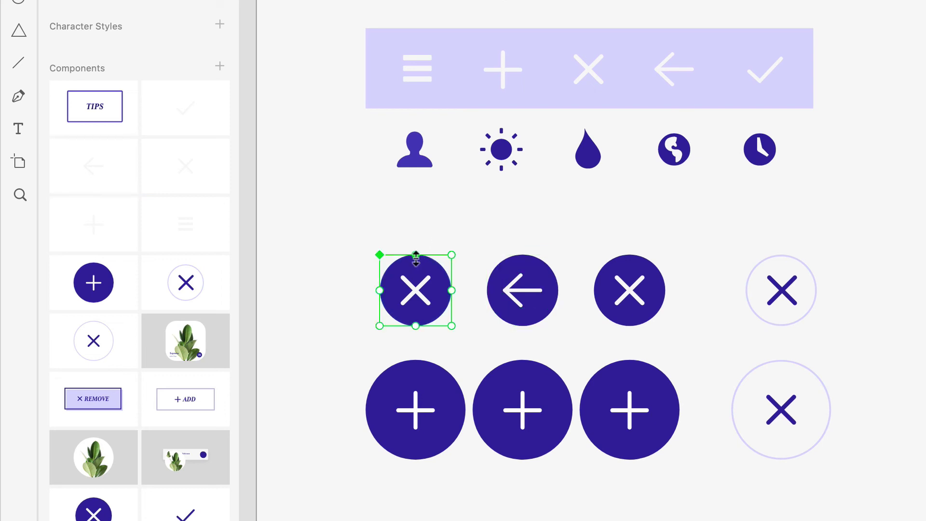
pyautogui.hotkey('ctrl', 'shift', 'g')
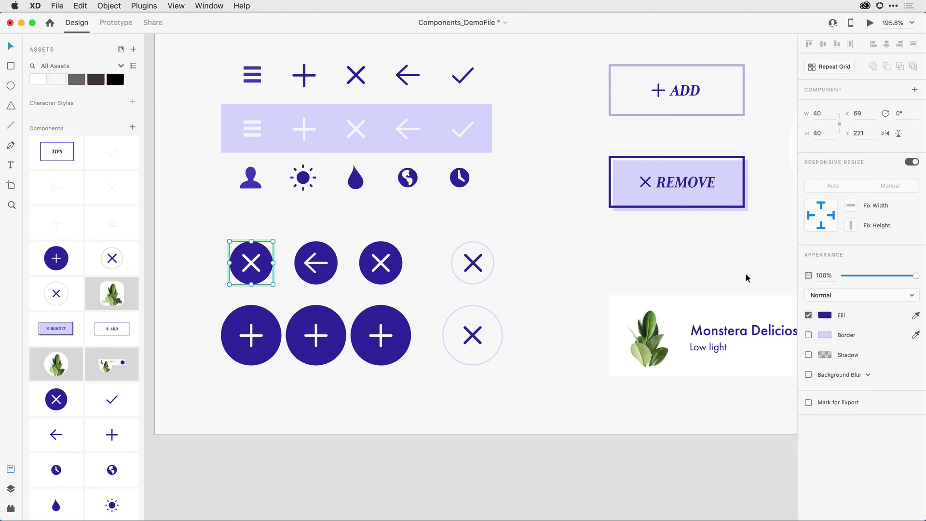
pyautogui.press('i')
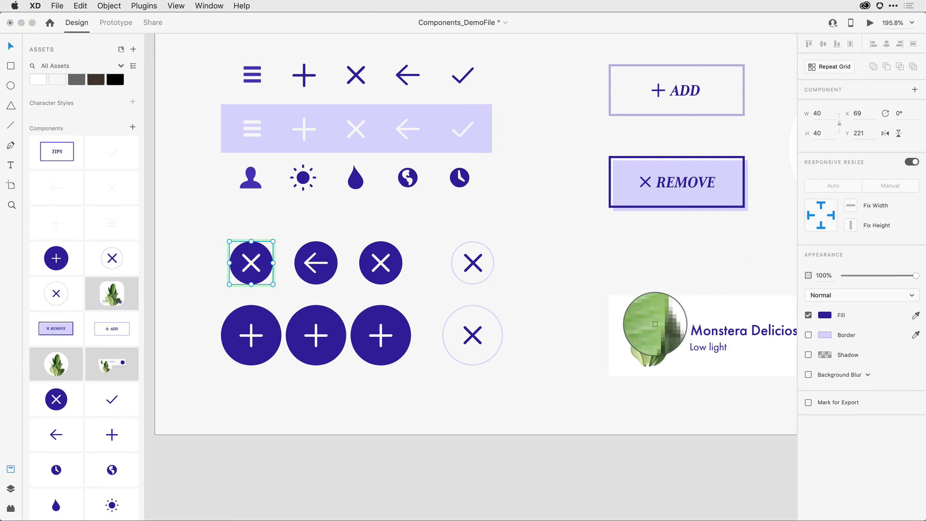
pyautogui.click(654, 324)
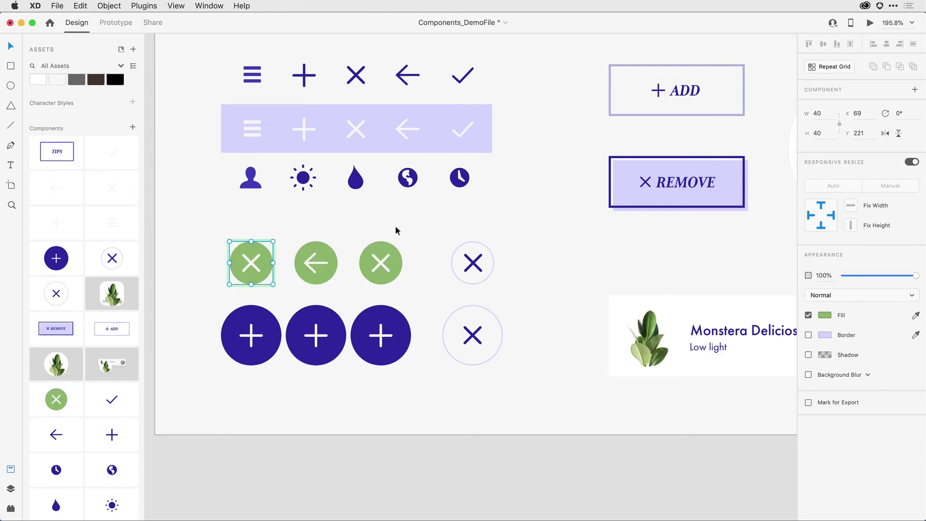